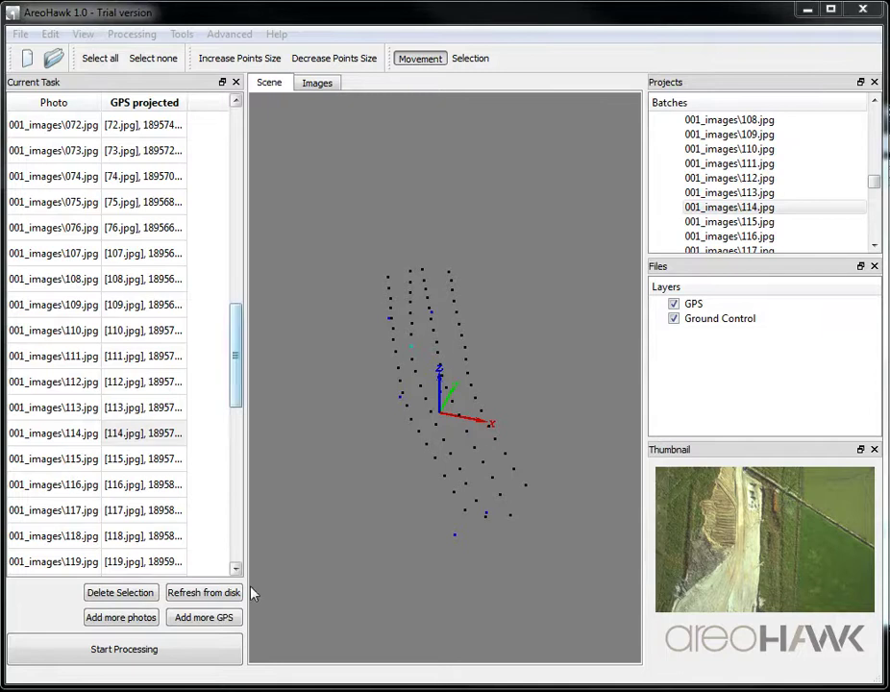
pyautogui.click(135, 649)
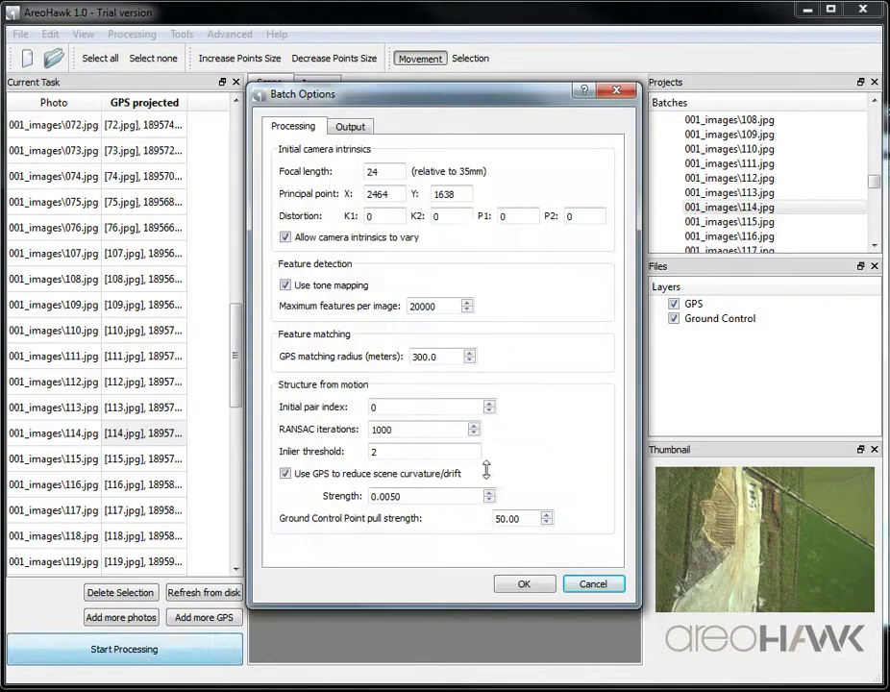
pyautogui.moveTo(437, 103); pyautogui.dragTo(438, 132)
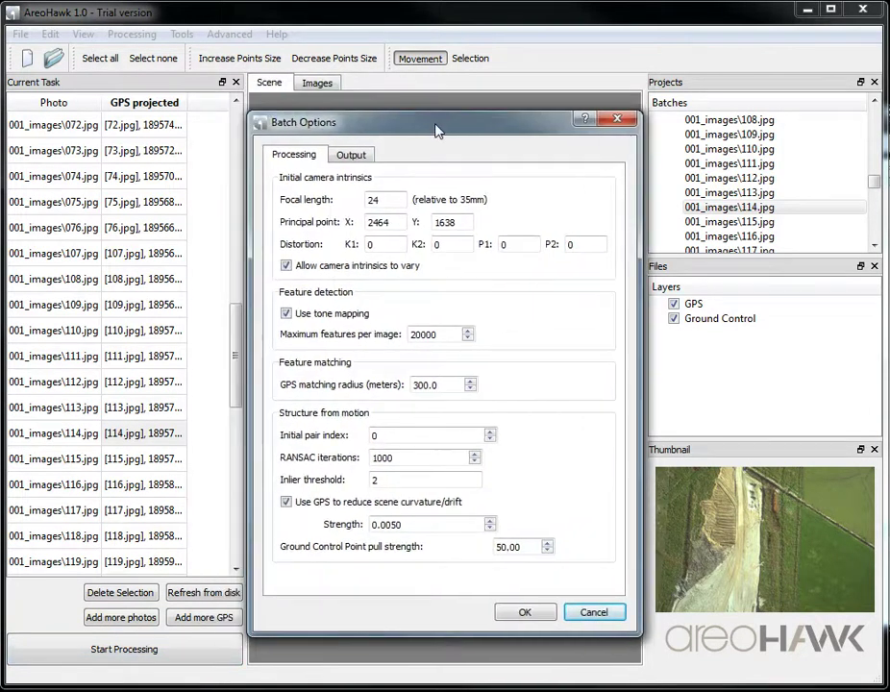
pyautogui.click(387, 199)
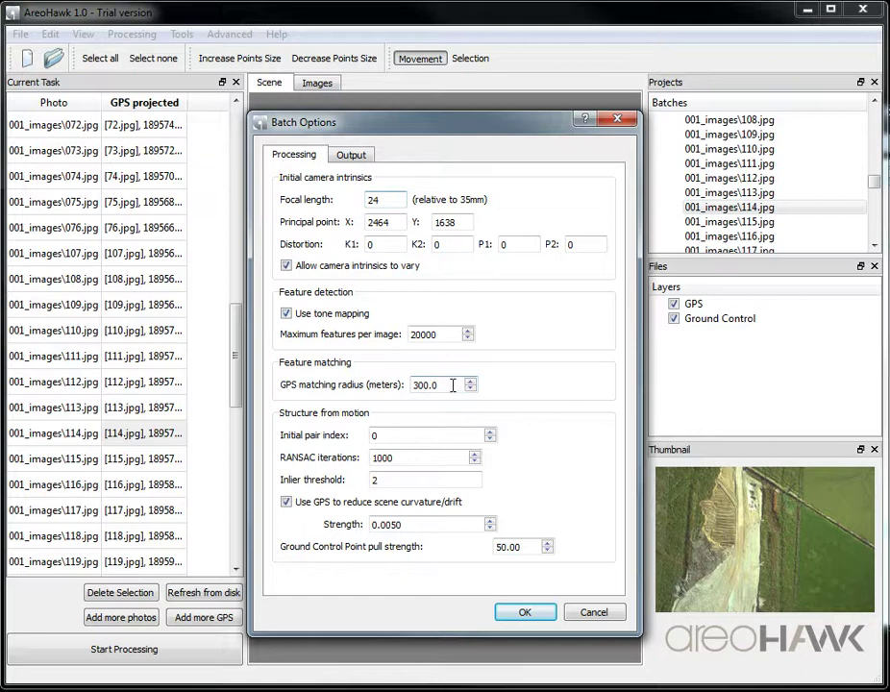
pyautogui.moveTo(446, 385); pyautogui.dragTo(411, 386)
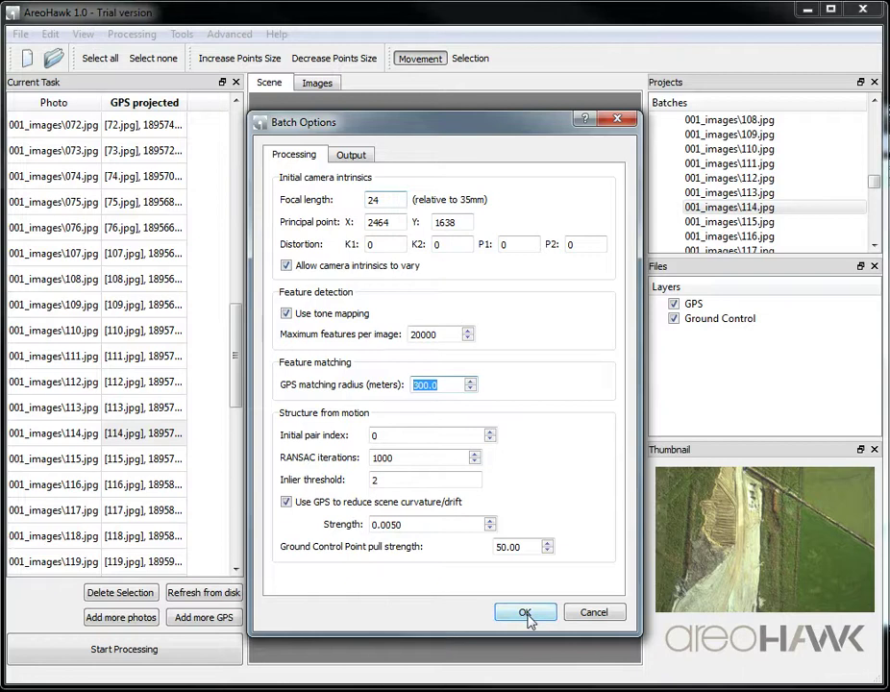
# Step: Start the batch run and let it progress through feature matching into the Sfm stage
pyautogui.click(524, 613)
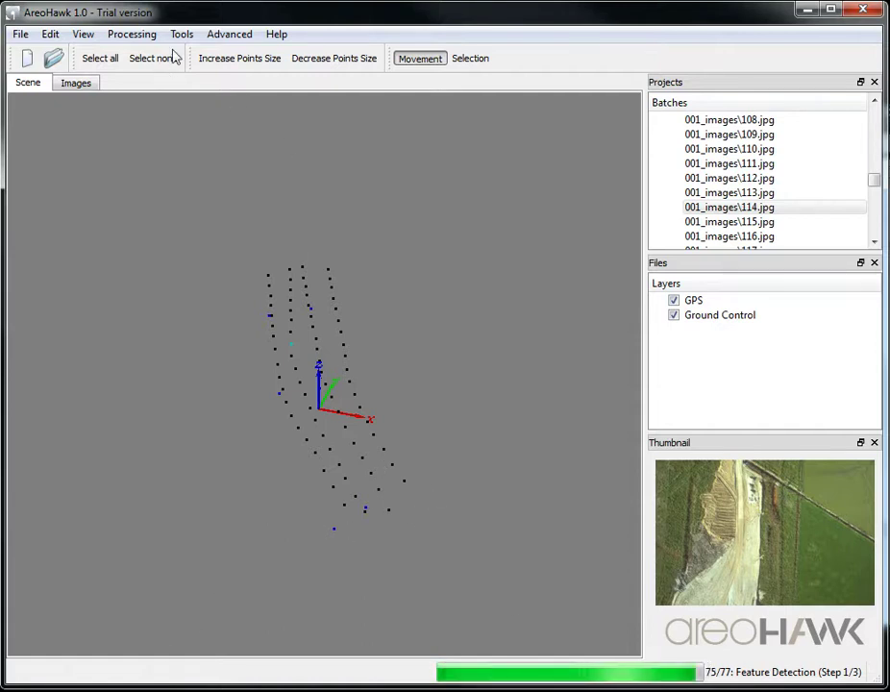
pyautogui.click(135, 40)
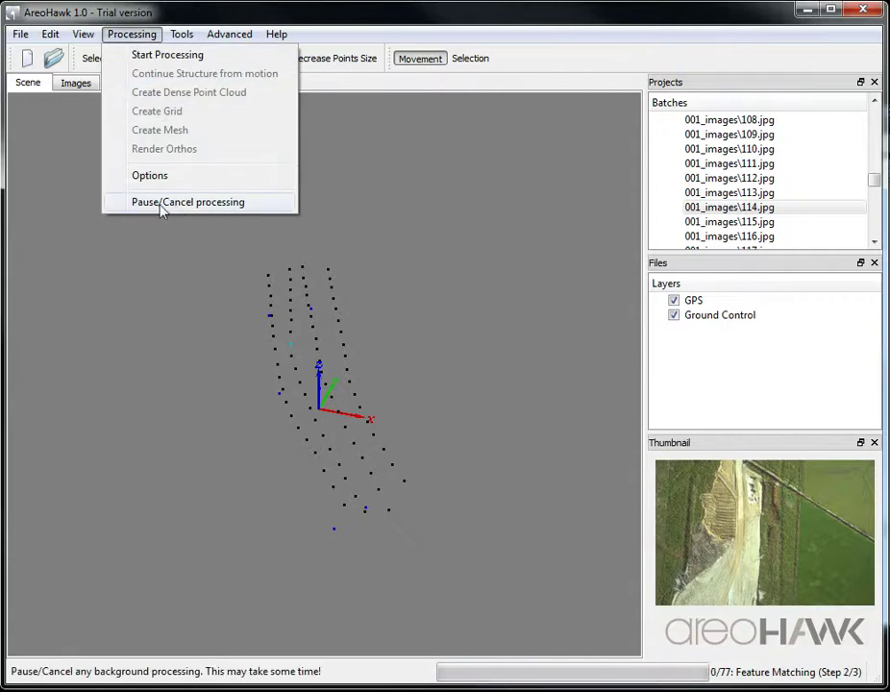
pyautogui.click(132, 36)
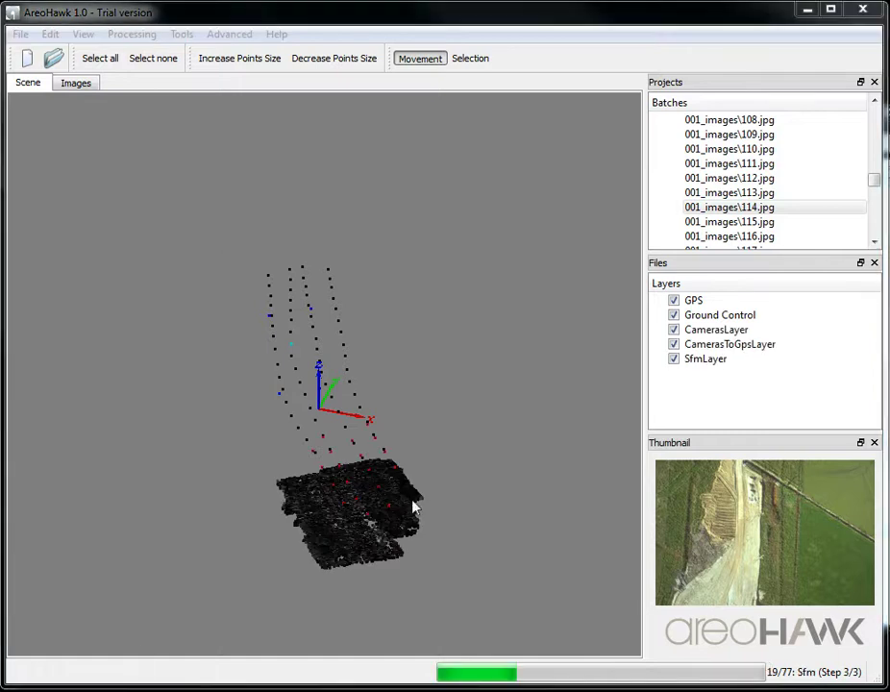
# Step: Orbit and zoom around the point cloud strip while structure from motion completes
pyautogui.moveTo(413, 506); pyautogui.dragTo(383, 413)
pyautogui.scroll(-2, 402, 440)
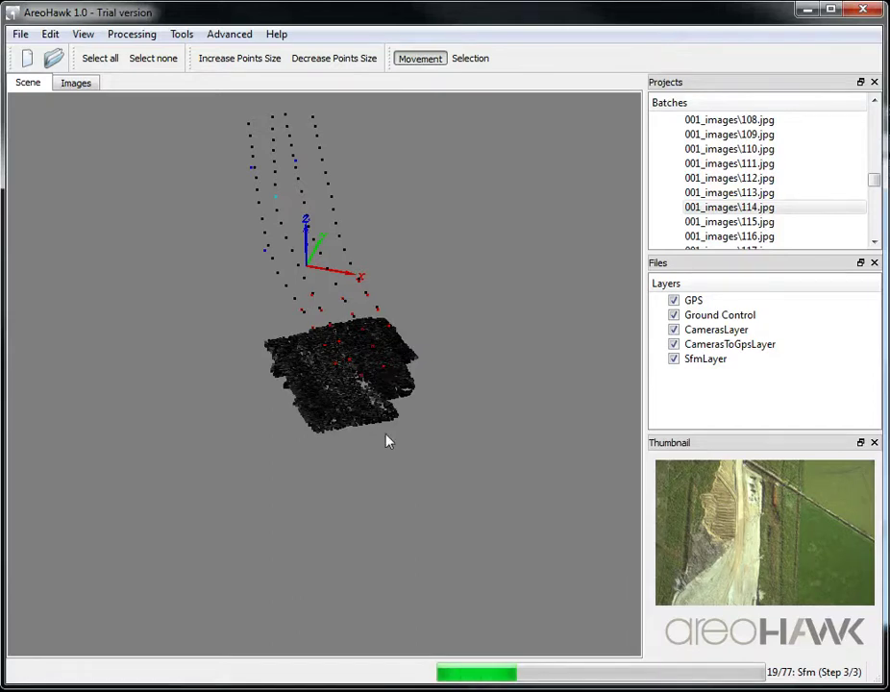
pyautogui.moveTo(387, 439); pyautogui.dragTo(333, 407)
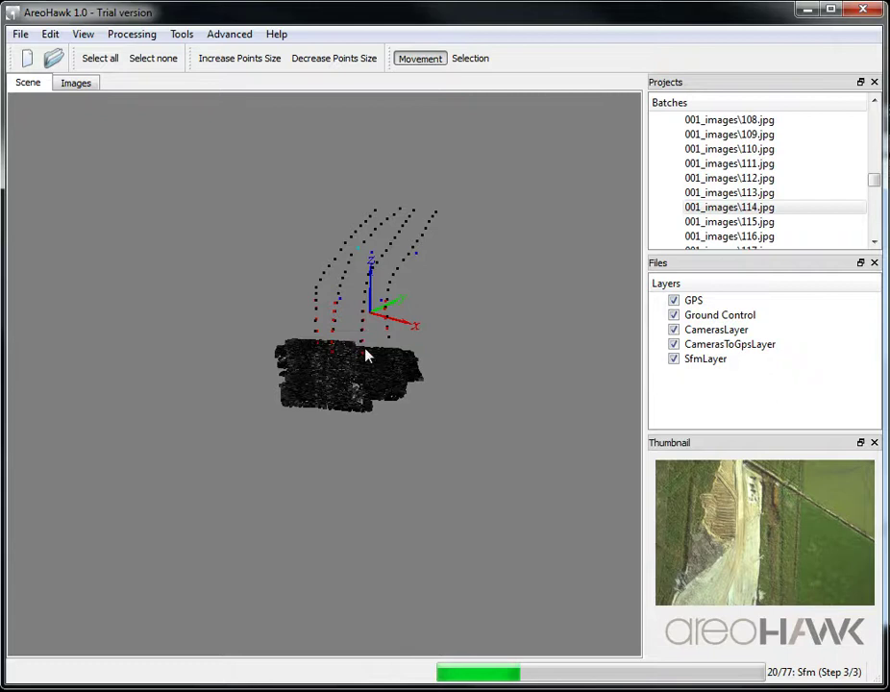
pyautogui.moveTo(383, 393); pyautogui.dragTo(316, 434)
pyautogui.moveTo(469, 407); pyautogui.dragTo(268, 361)
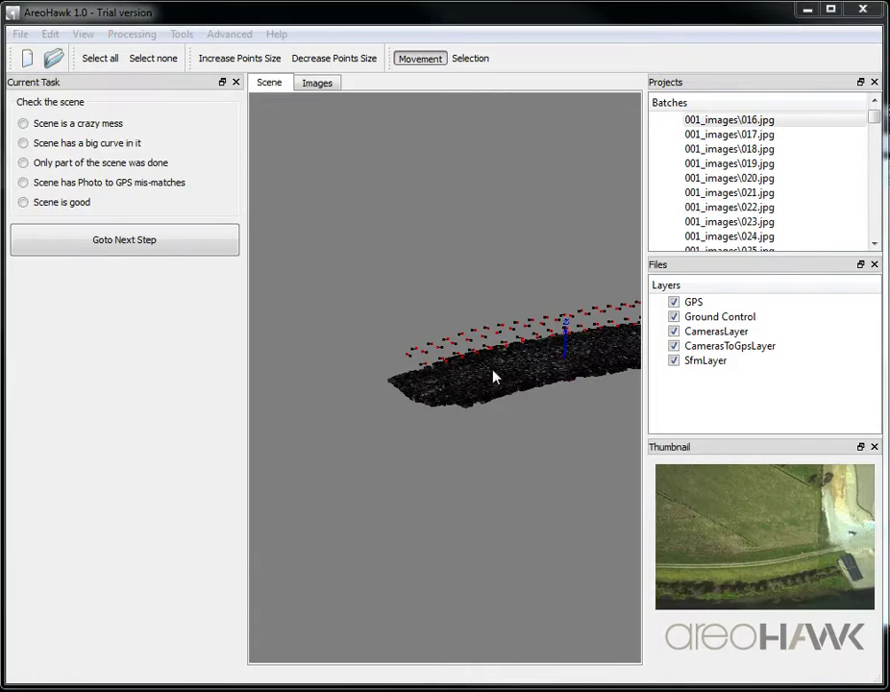
pyautogui.moveTo(493, 372); pyautogui.dragTo(439, 408)
# Step: Rotate the finished point cloud to upright, then flatter tilted views to check the scene
pyautogui.moveTo(434, 324); pyautogui.dragTo(426, 452)
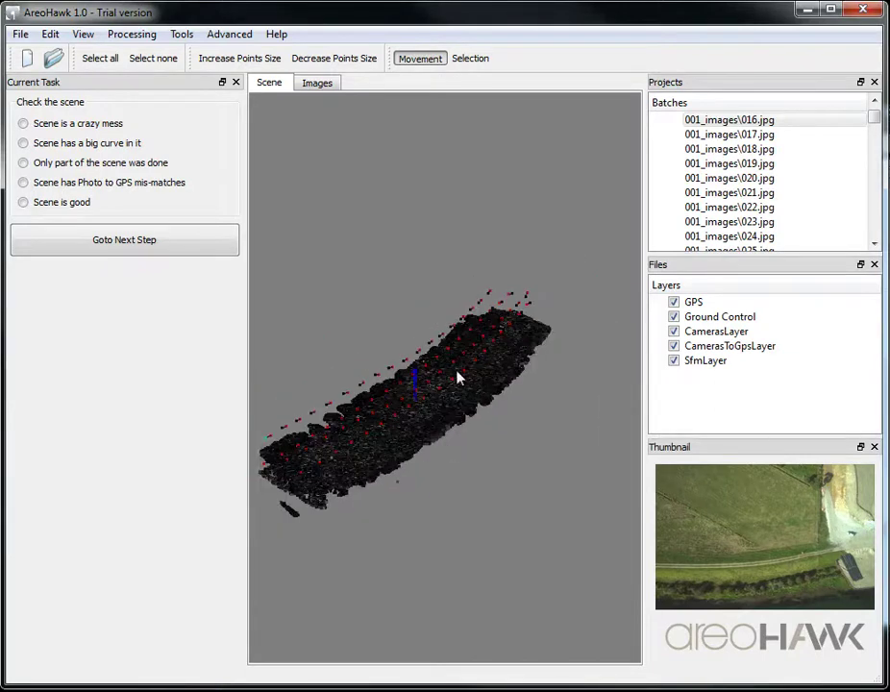
pyautogui.moveTo(421, 348); pyautogui.dragTo(460, 447)
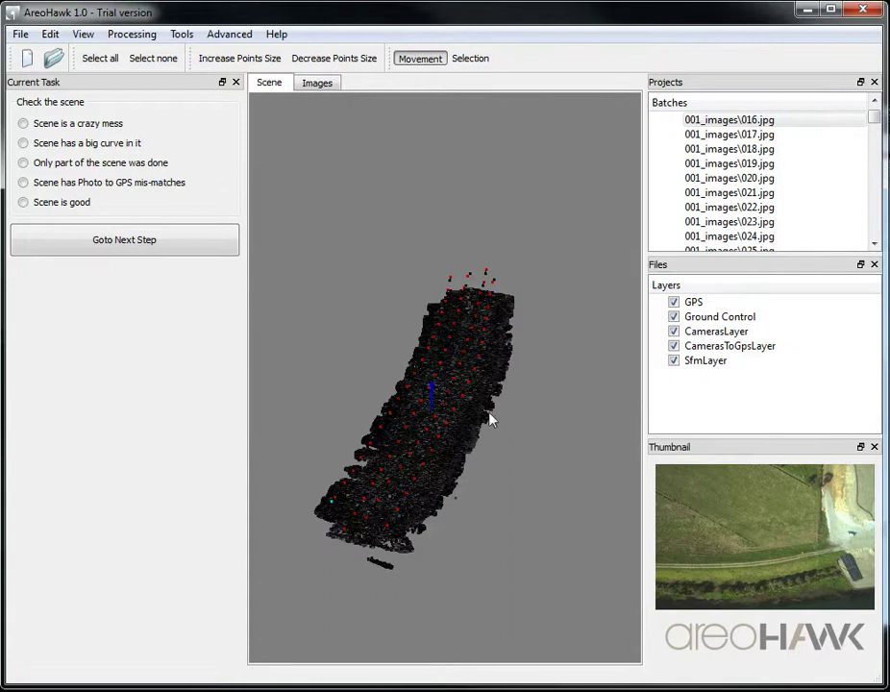
pyautogui.click(477, 301)
pyautogui.click(477, 390)
pyautogui.click(471, 363)
pyautogui.moveTo(470, 363); pyautogui.dragTo(363, 309)
pyautogui.moveTo(386, 379); pyautogui.dragTo(471, 368)
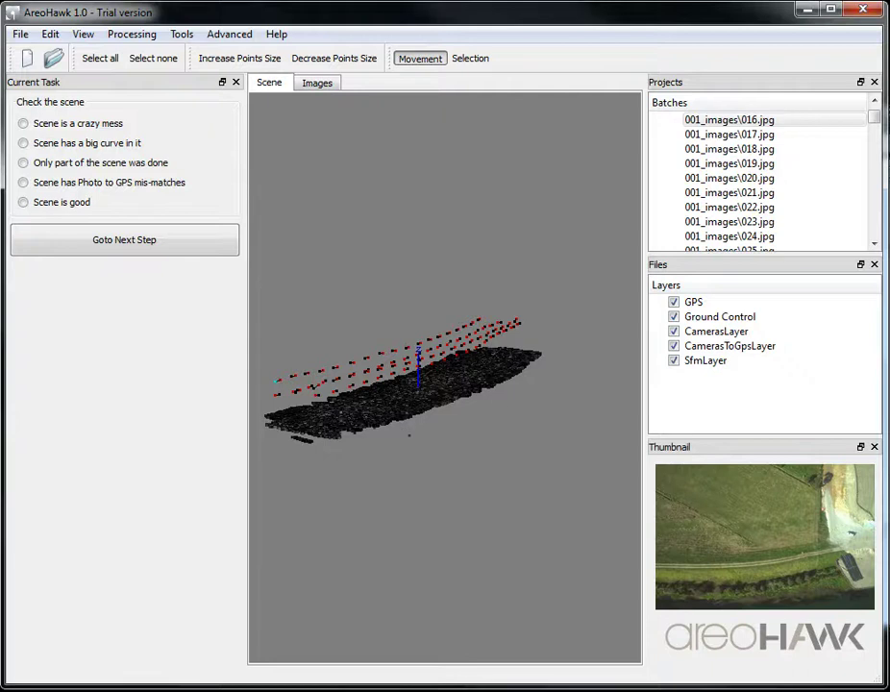
# Step: Report the scene as a crazy mess and advance to the Ground Control task
pyautogui.click(23, 123)
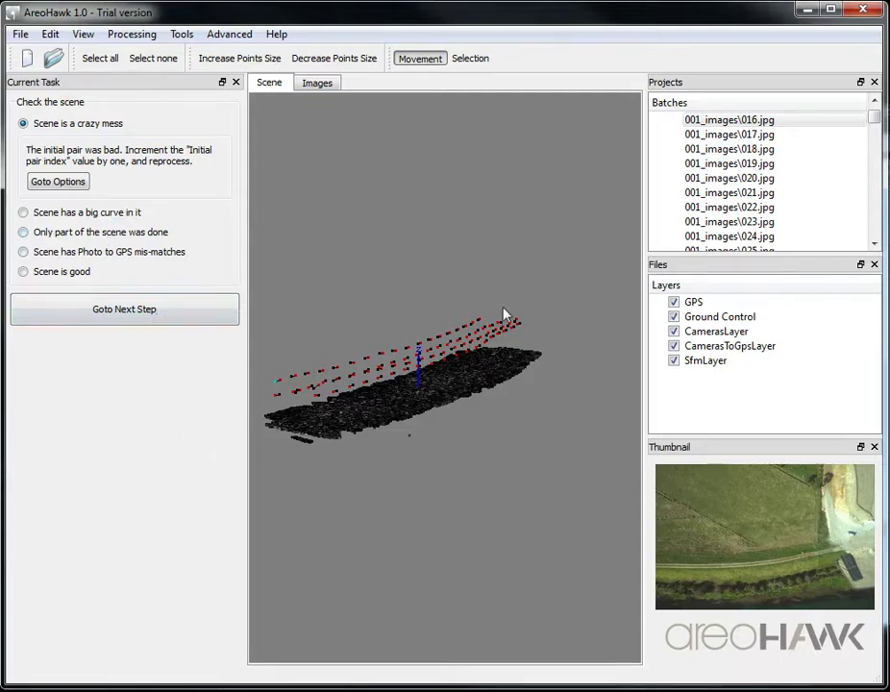
pyautogui.moveTo(468, 342); pyautogui.dragTo(467, 376)
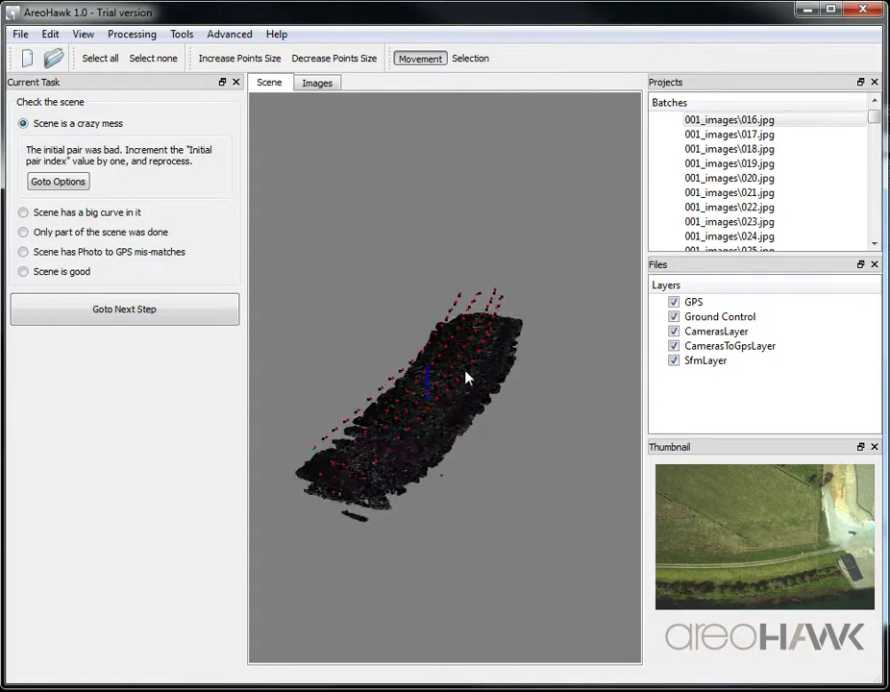
pyautogui.click(135, 318)
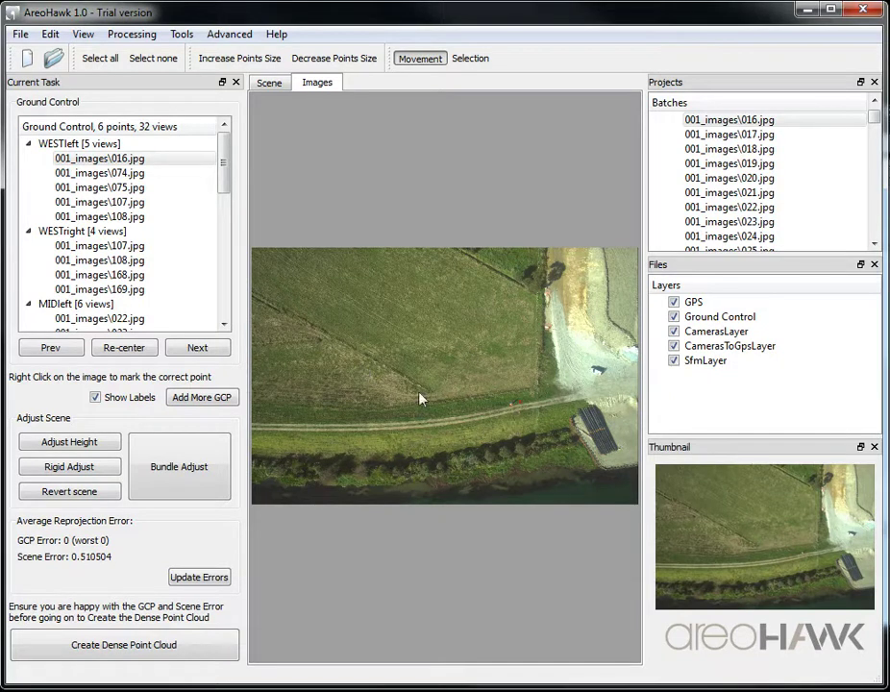
# Step: Open photo 001_images\016.jpg, zoom in and re-centre on the WESTleft marker area
pyautogui.click(96, 160)
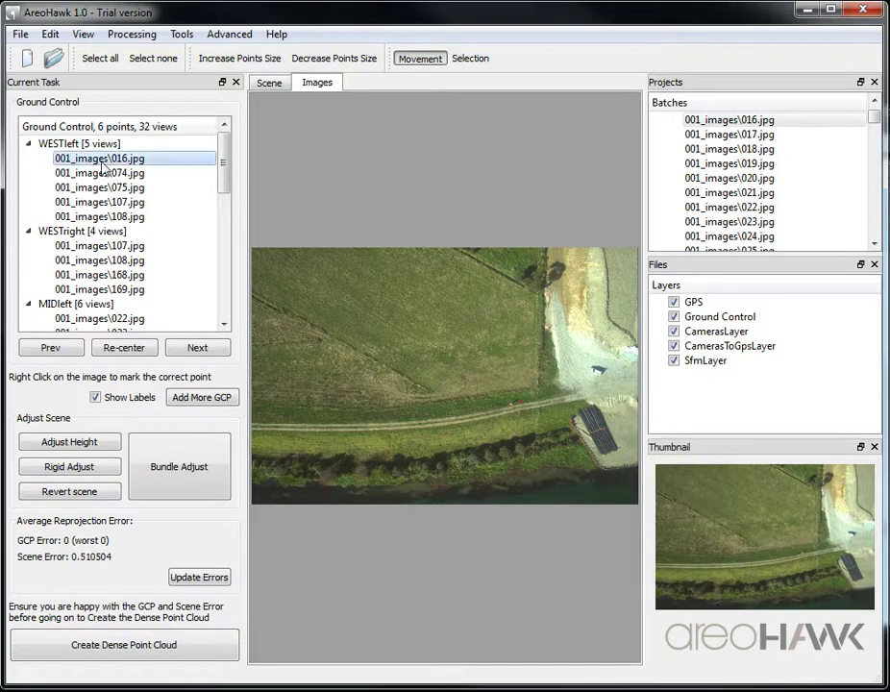
pyautogui.moveTo(219, 173)
pyautogui.mouseDown()
pyautogui.moveTo(224, 184)
pyautogui.moveTo(223, 171)
pyautogui.mouseUp()
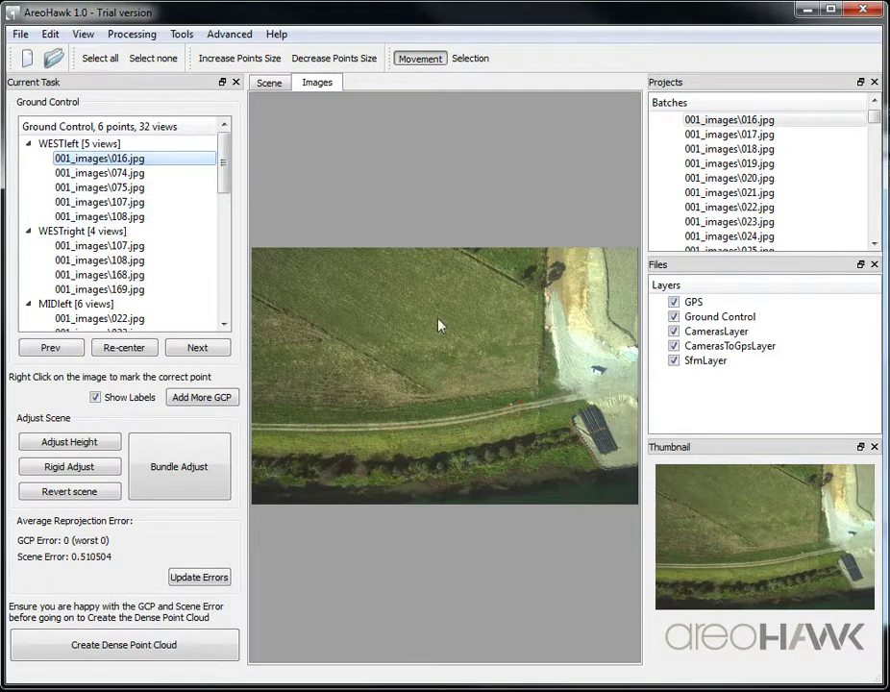
pyautogui.scroll(5, 519, 423)
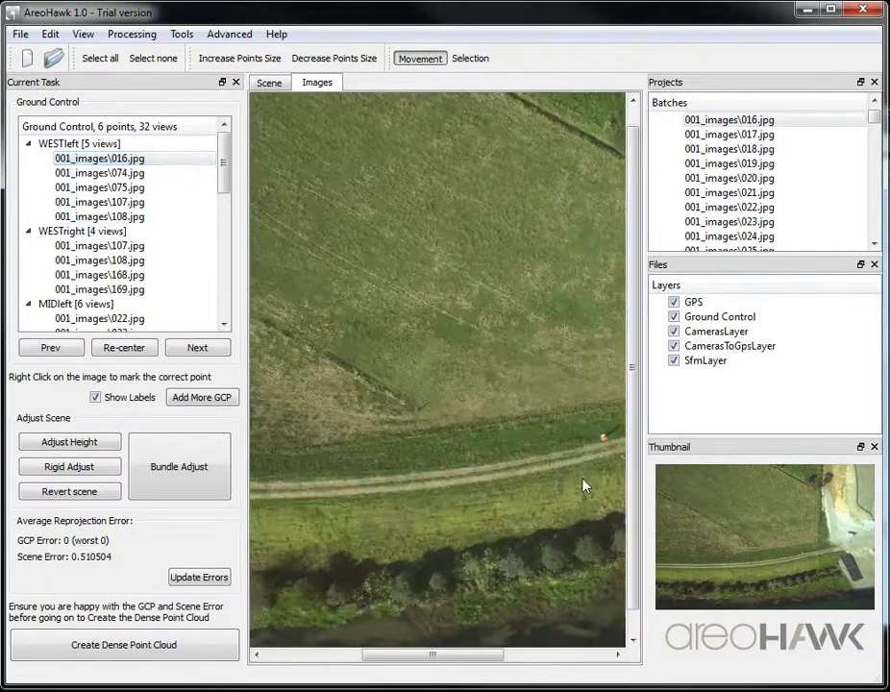
pyautogui.scroll(3, 451, 456)
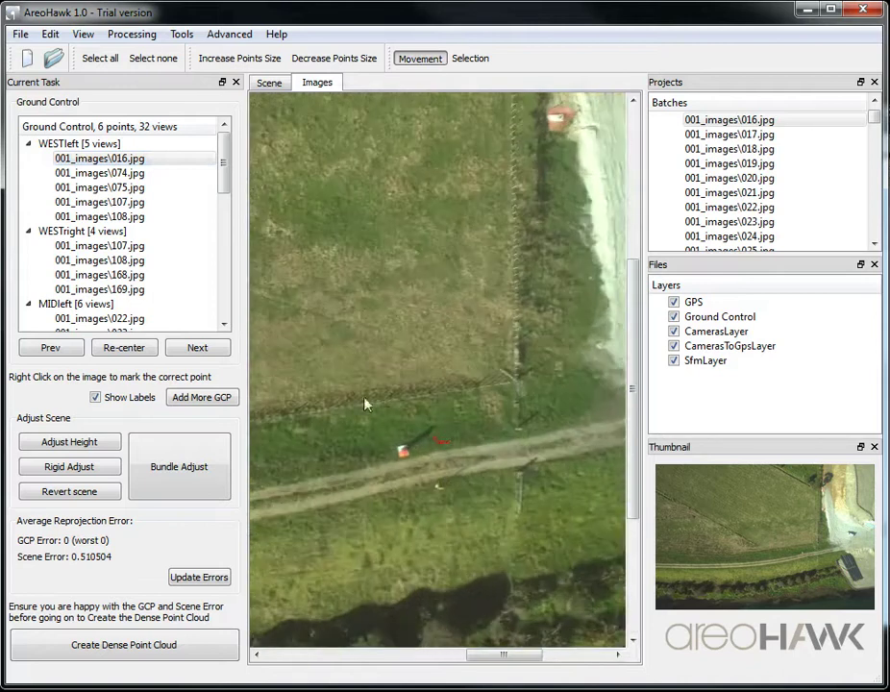
pyautogui.click(124, 348)
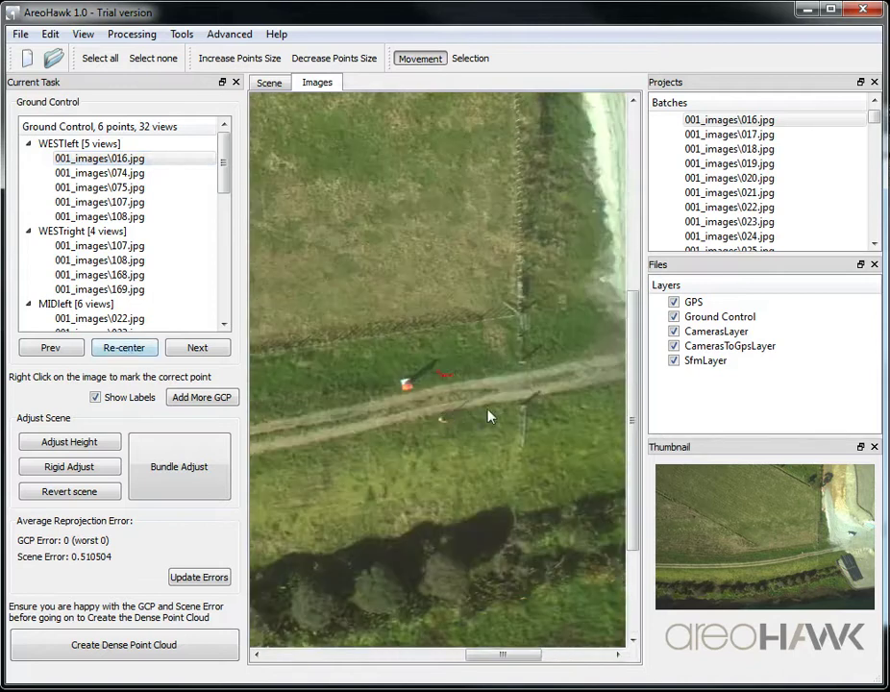
pyautogui.scroll(2, 483, 419)
pyautogui.scroll(2, 484, 418)
pyautogui.moveTo(532, 417)
pyautogui.mouseDown()
pyautogui.moveTo(452, 425)
pyautogui.moveTo(518, 452)
pyautogui.moveTo(507, 375)
pyautogui.moveTo(481, 374)
pyautogui.moveTo(454, 405)
pyautogui.moveTo(418, 423)
pyautogui.mouseUp()
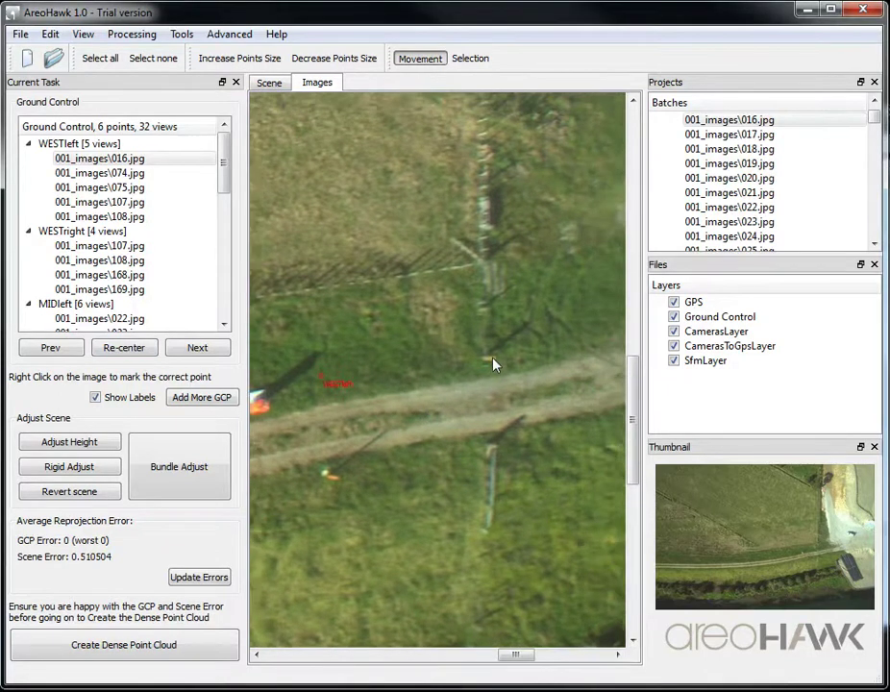
# Step: Place the WESTleft control point on the fence post beside the track and inspect it
pyautogui.rightClick(493, 366)
pyautogui.scroll(3, 493, 364)
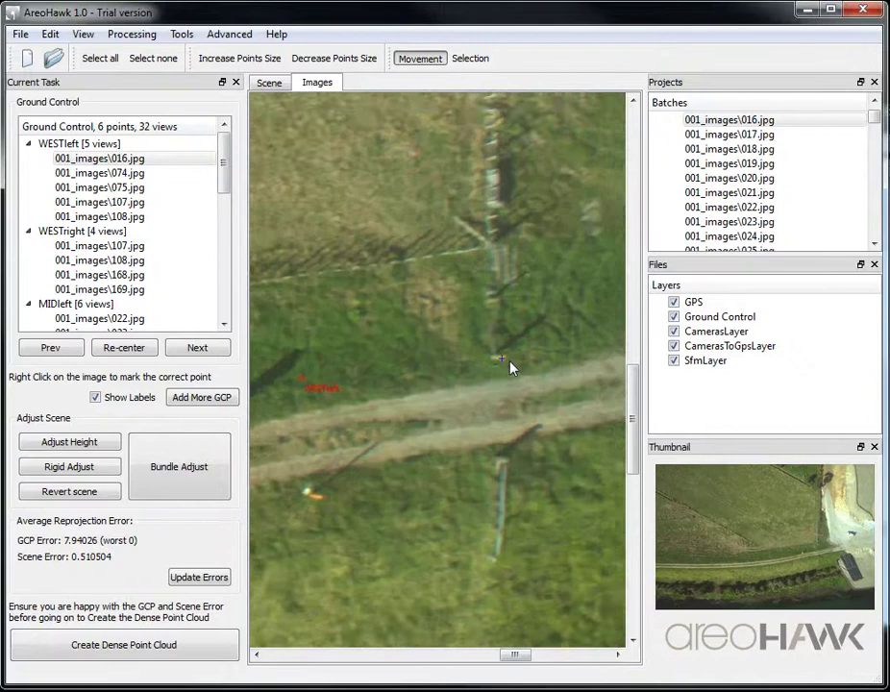
pyautogui.scroll(-3, 513, 364)
pyautogui.moveTo(507, 381); pyautogui.dragTo(532, 395)
pyautogui.moveTo(428, 452); pyautogui.dragTo(423, 430)
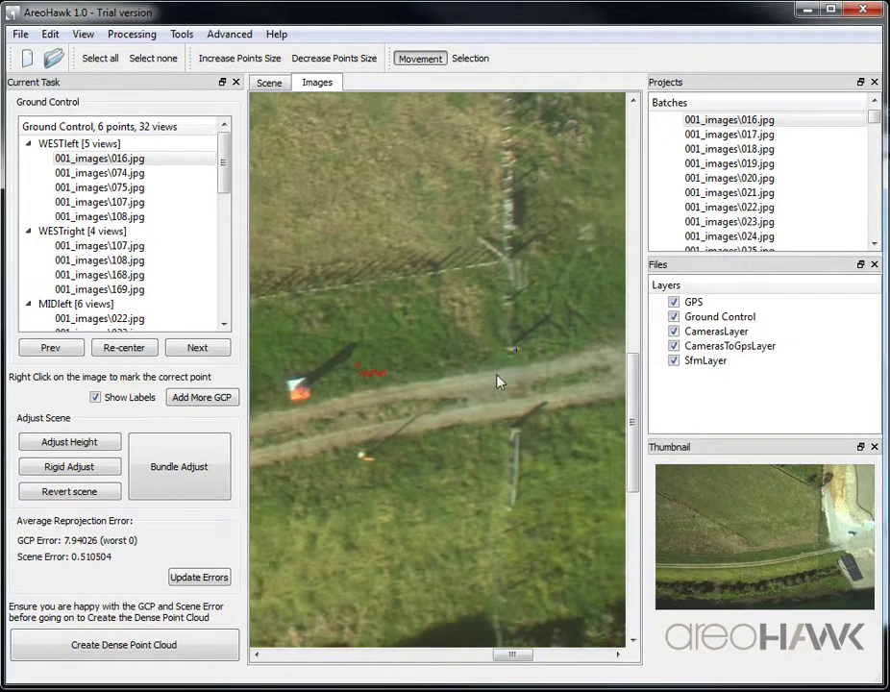
pyautogui.scroll(3, 516, 357)
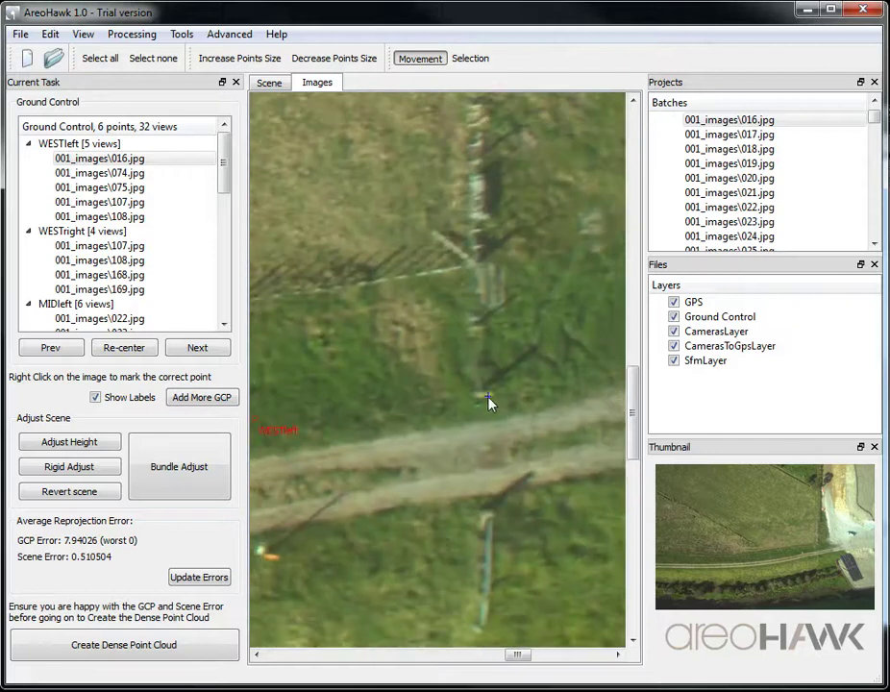
pyautogui.scroll(5, 490, 401)
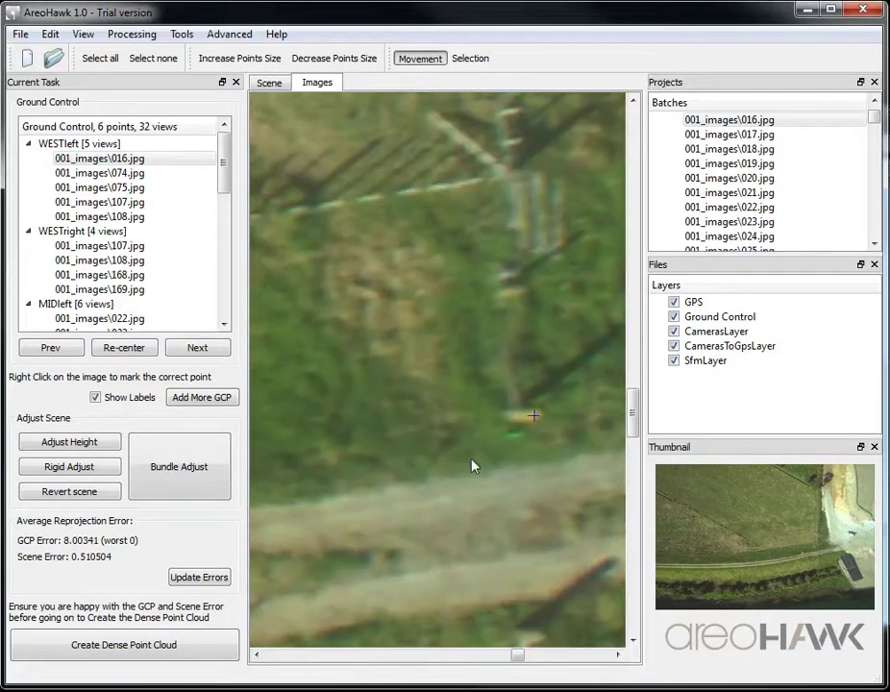
pyautogui.scroll(-3, 466, 465)
pyautogui.moveTo(392, 466); pyautogui.dragTo(483, 437)
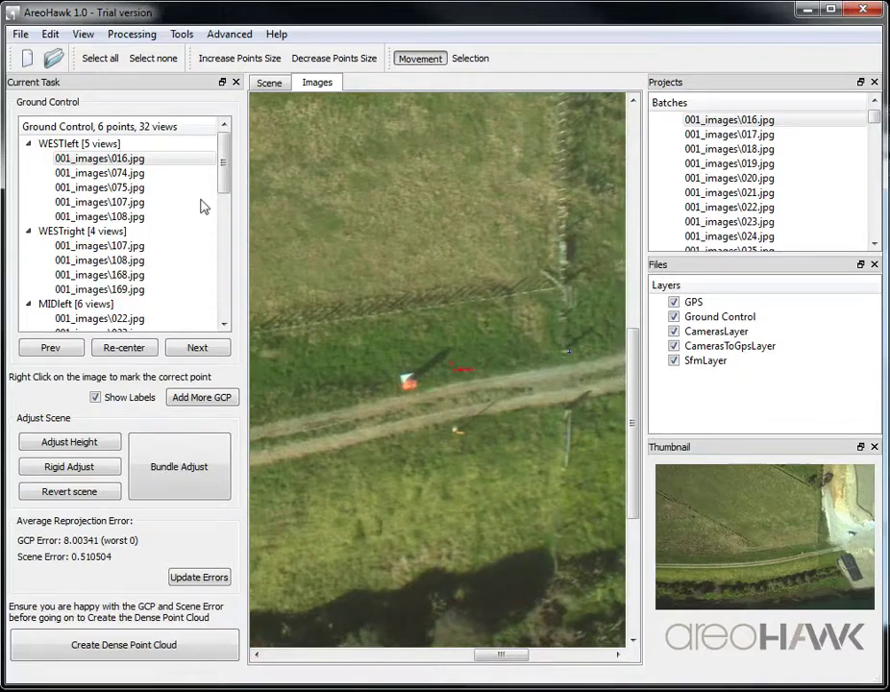
# Step: Mark WESTleft at the tower top in image 074.jpg and again in 075.jpg
pyautogui.click(195, 349)
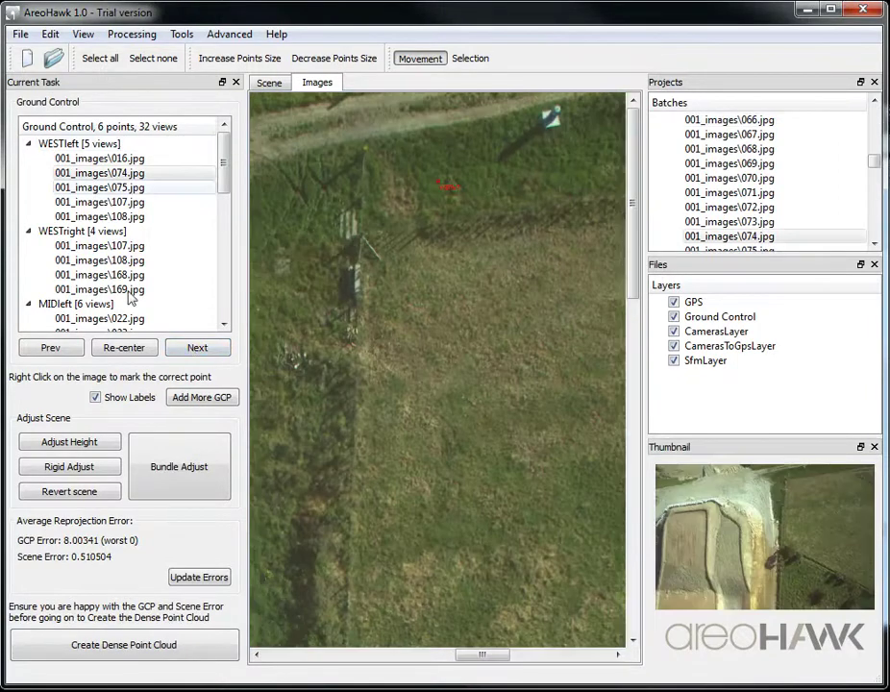
pyautogui.click(124, 348)
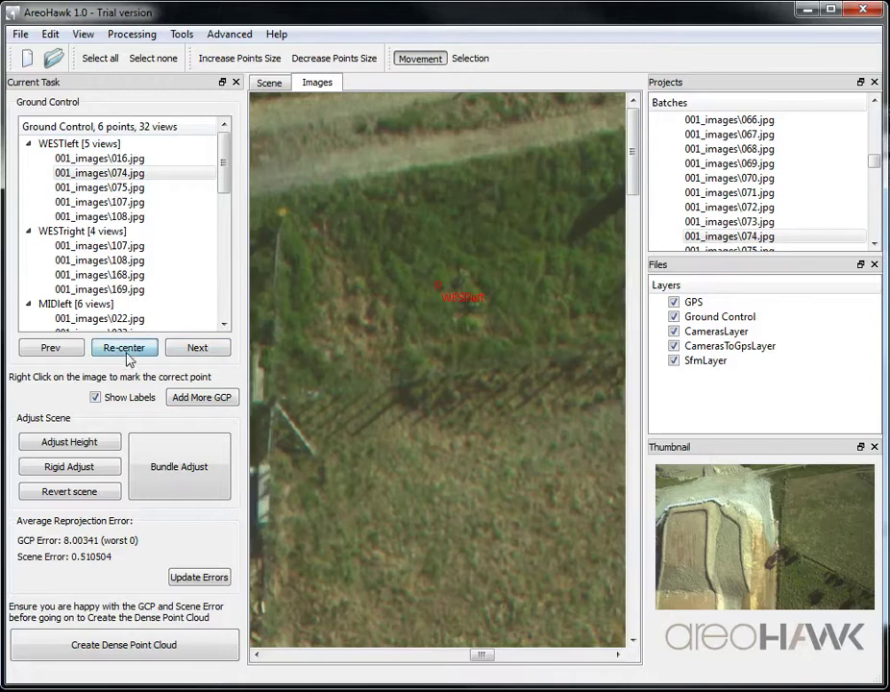
pyautogui.moveTo(302, 223); pyautogui.dragTo(421, 220)
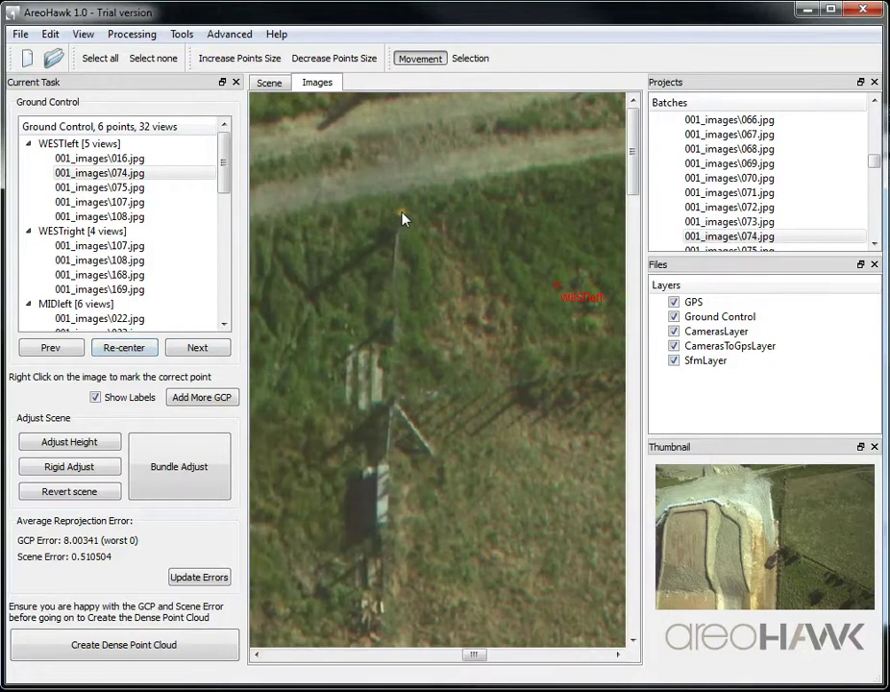
pyautogui.rightClick(401, 213)
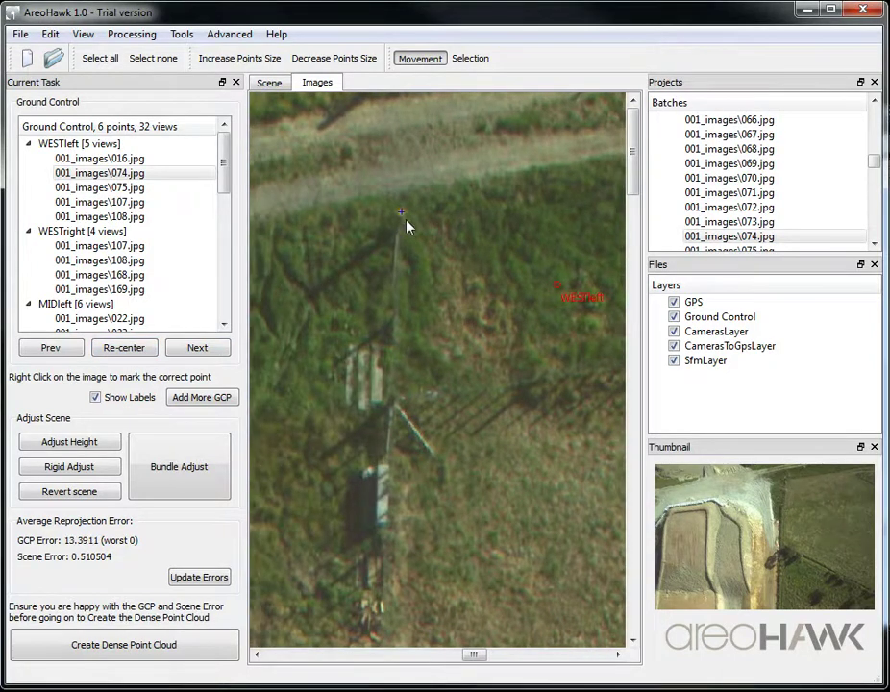
pyautogui.click(116, 189)
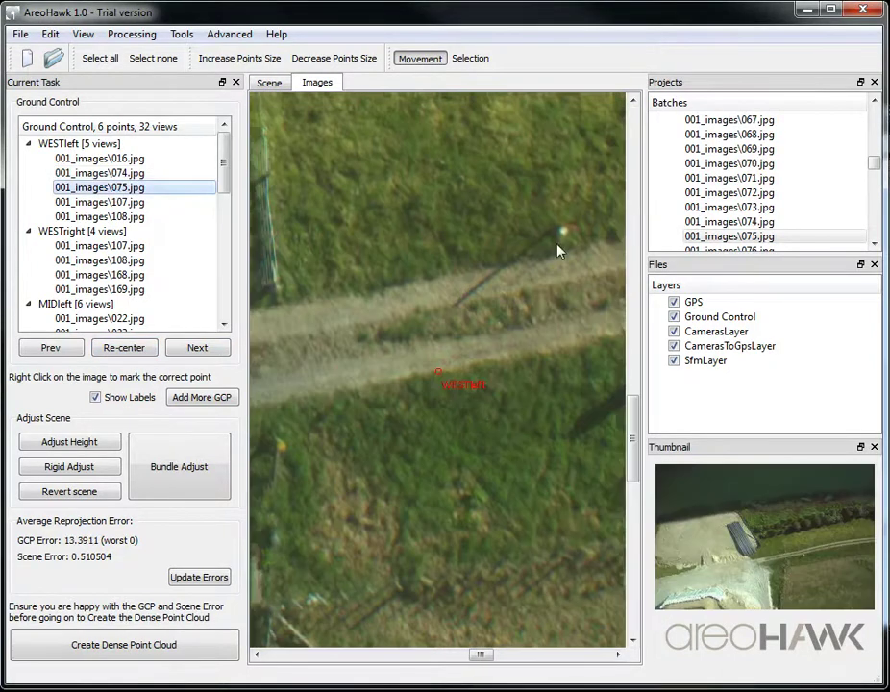
pyautogui.rightClick(283, 450)
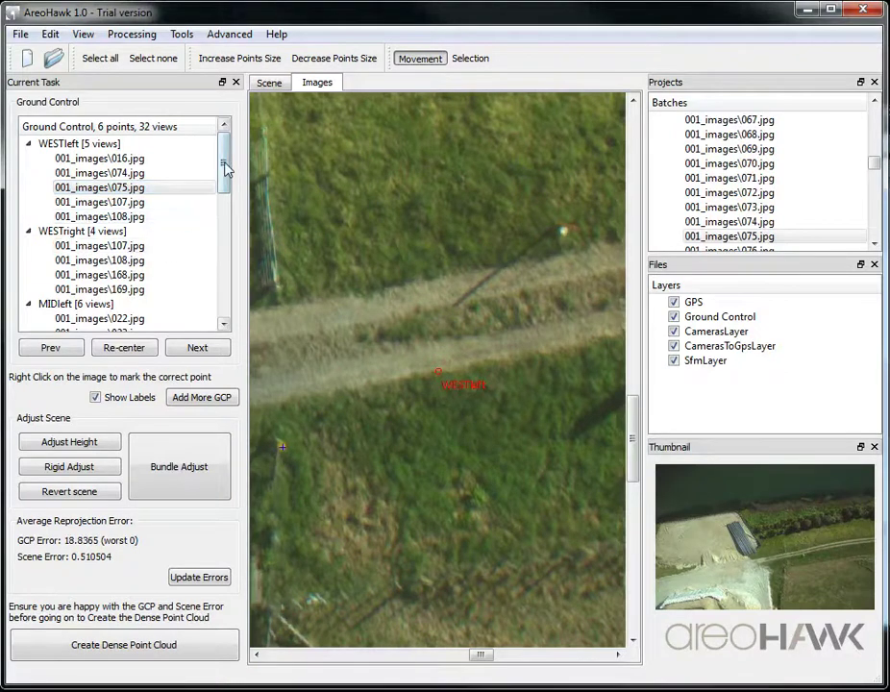
pyautogui.scroll(-1, 225, 175)
# Step: Show WESTright photo 001_images\107.jpg and pan to the gravel area with the orange machine
pyautogui.click(96, 202)
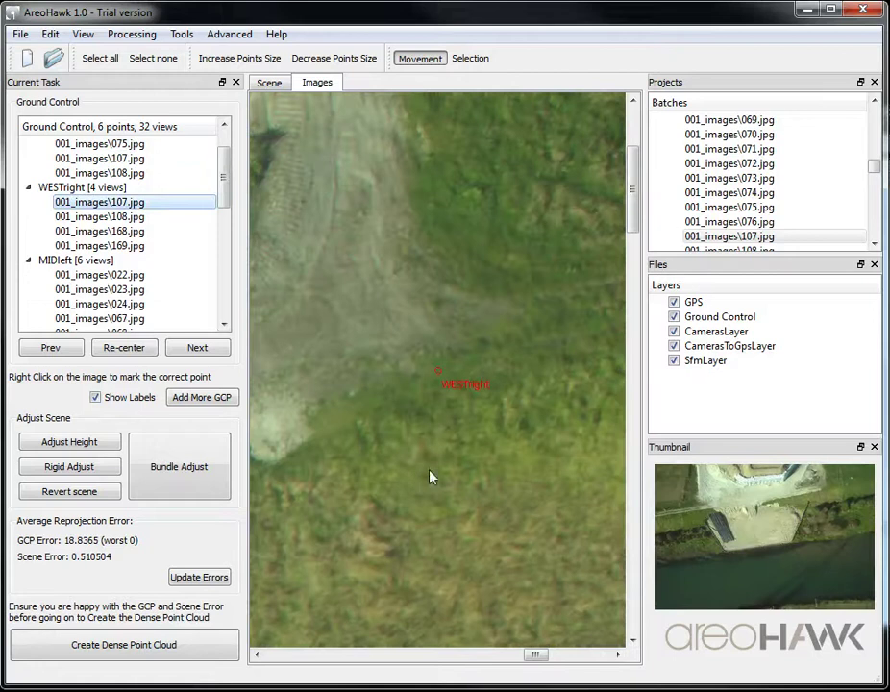
pyautogui.moveTo(469, 445)
pyautogui.mouseDown()
pyautogui.moveTo(495, 411)
pyautogui.moveTo(483, 392)
pyautogui.mouseUp()
pyautogui.moveTo(378, 338)
pyautogui.mouseDown()
pyautogui.moveTo(422, 374)
pyautogui.moveTo(423, 420)
pyautogui.moveTo(384, 468)
pyautogui.mouseUp()
pyautogui.moveTo(519, 340); pyautogui.dragTo(414, 364)
pyautogui.moveTo(429, 525); pyautogui.dragTo(460, 457)
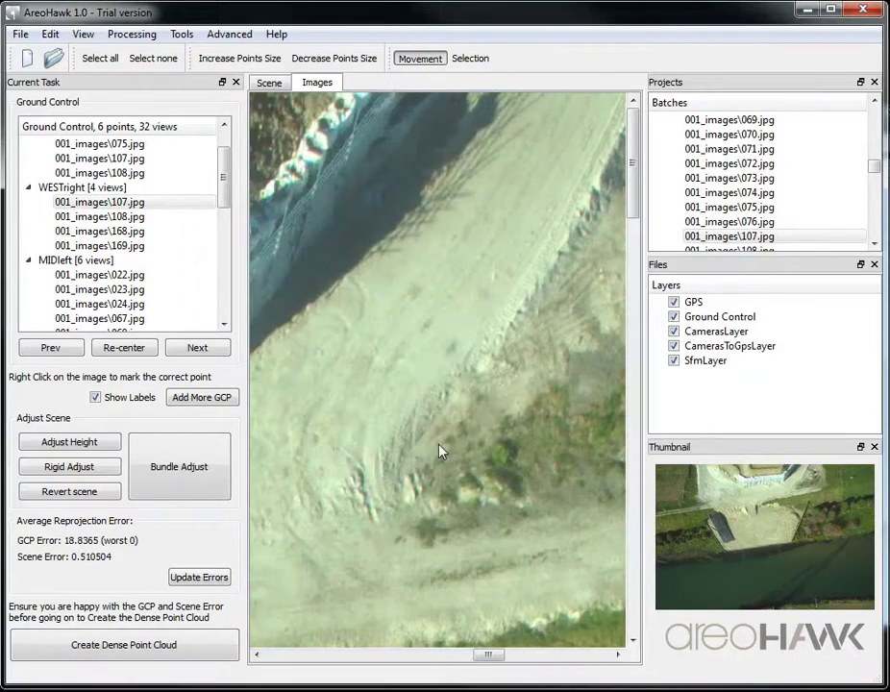